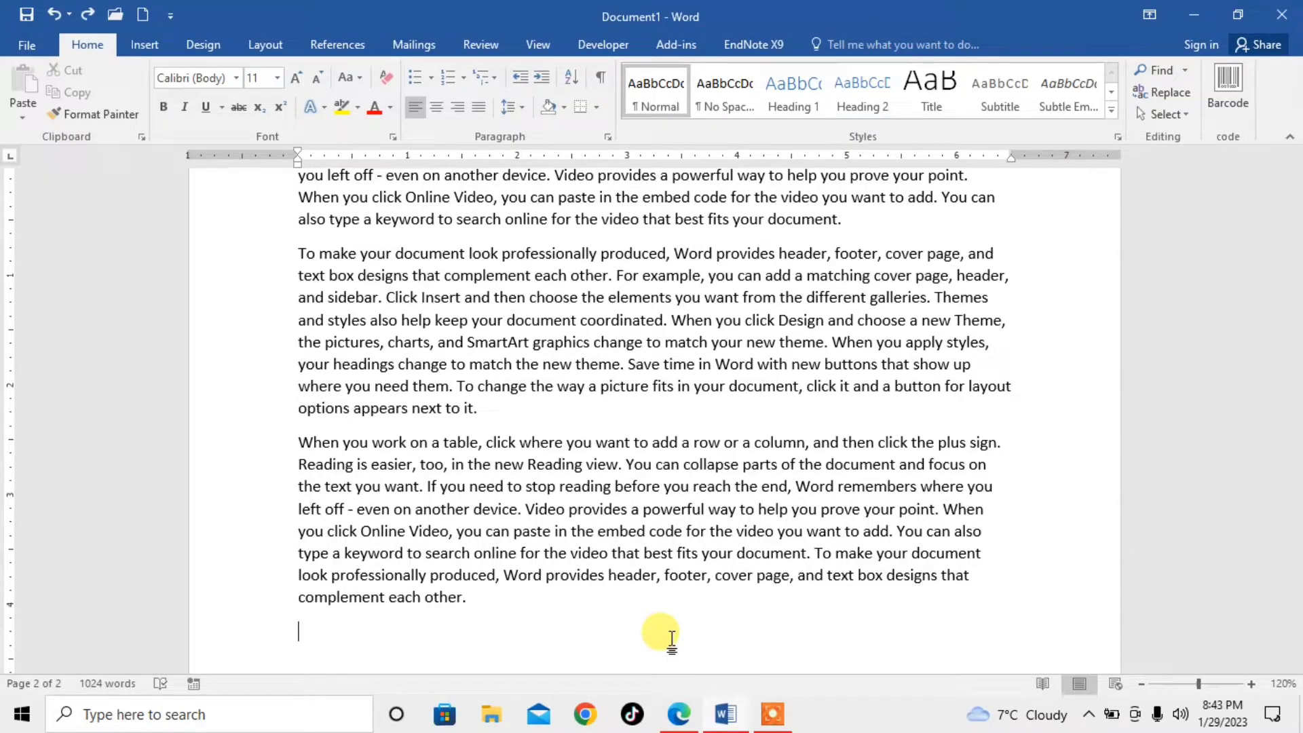
Step: Switch the ribbon to the Design tab to reach the page background tools
{"action": "left_click", "coordinate": [202, 46]}
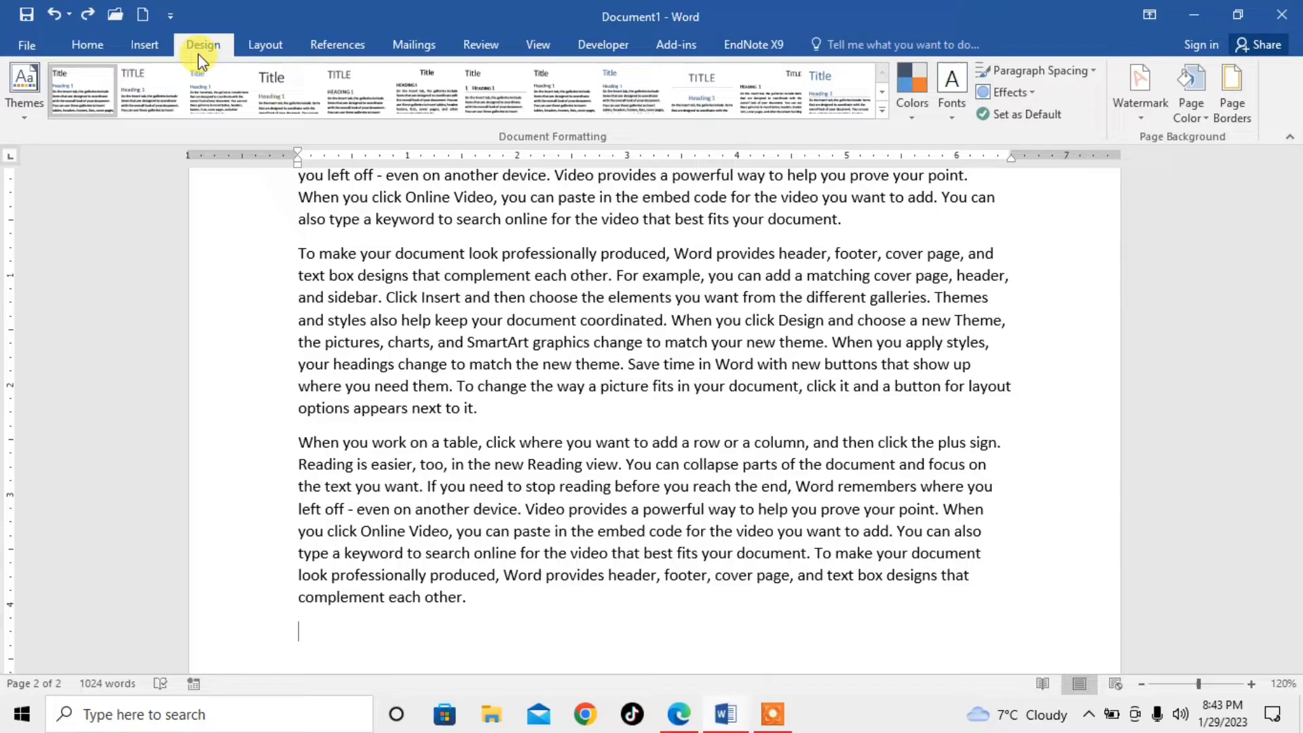
Step: Open Page Borders and choose a thick solid line style for a 3 pt box border
{"action": "left_click", "coordinate": [1223, 118]}
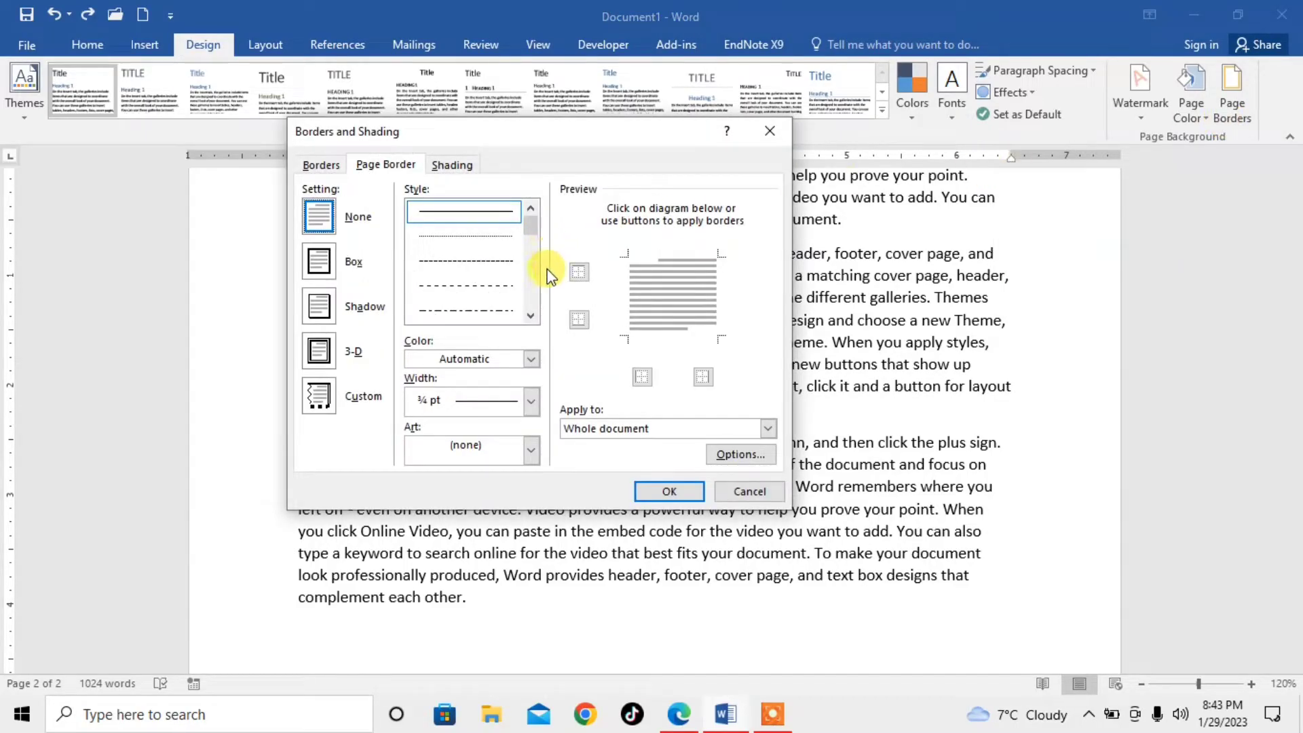
{"action": "left_click", "coordinate": [534, 317]}
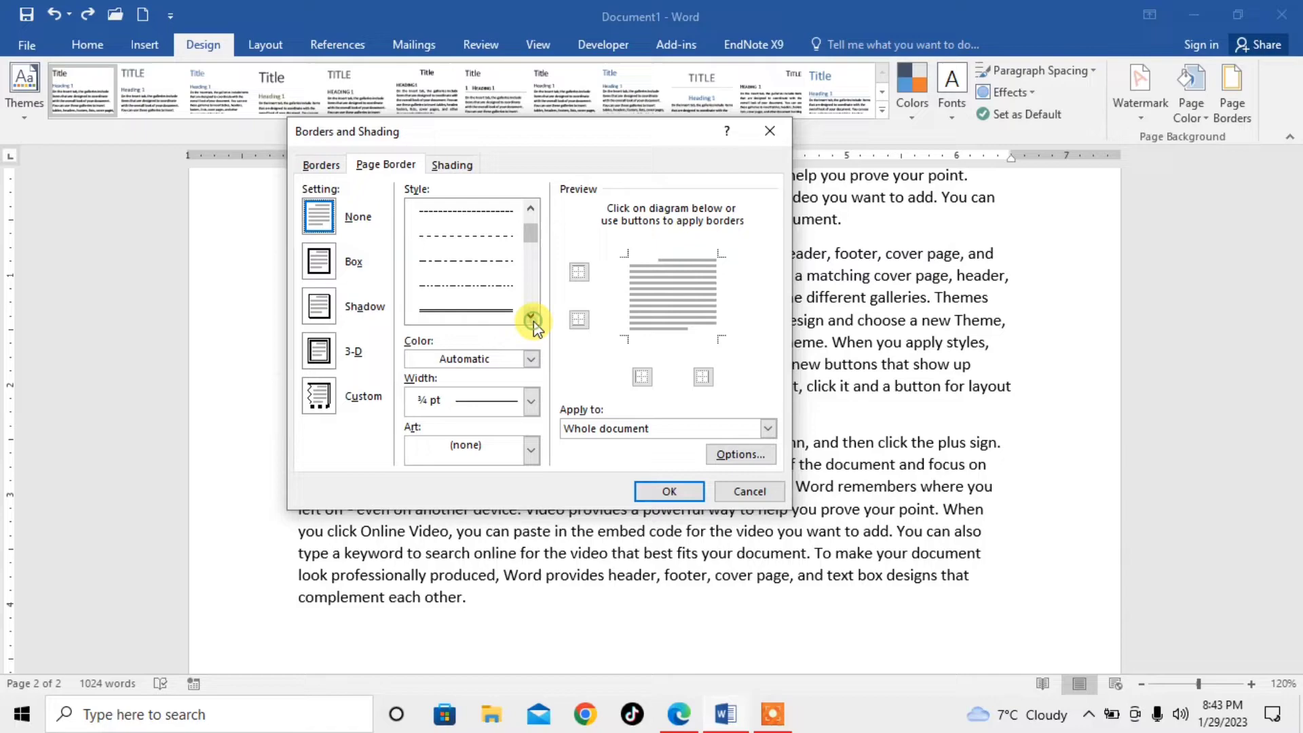
{"action": "left_click", "coordinate": [533, 316]}
{"action": "left_click", "coordinate": [534, 318]}
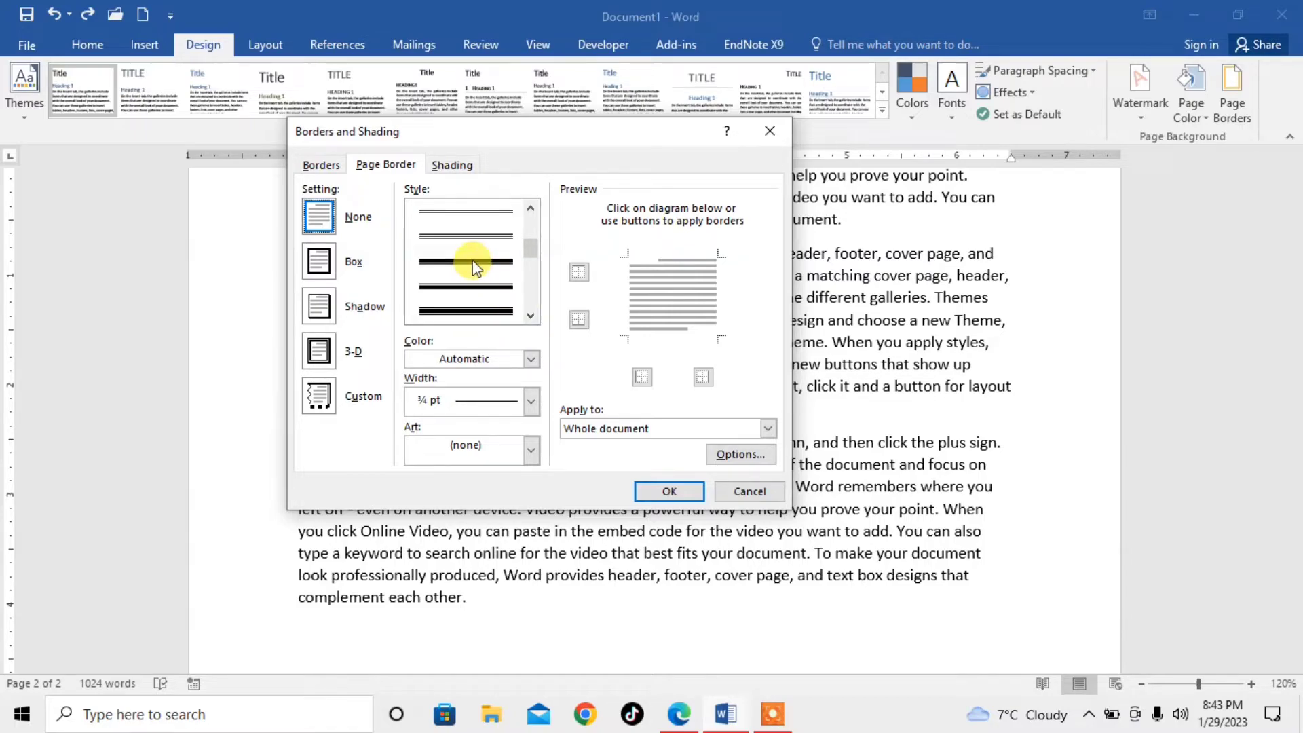
{"action": "left_click", "coordinate": [472, 266]}
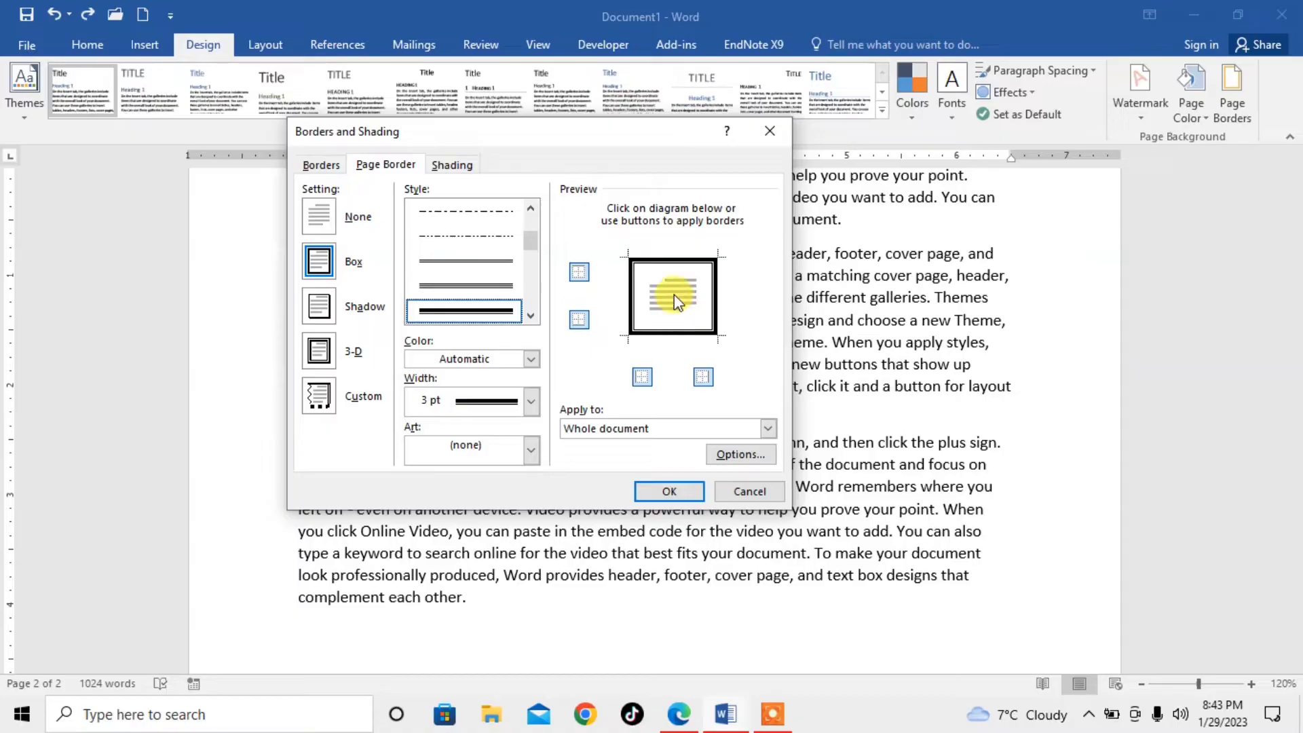
Step: Set the page border setting to 3-D
{"action": "left_click", "coordinate": [322, 349]}
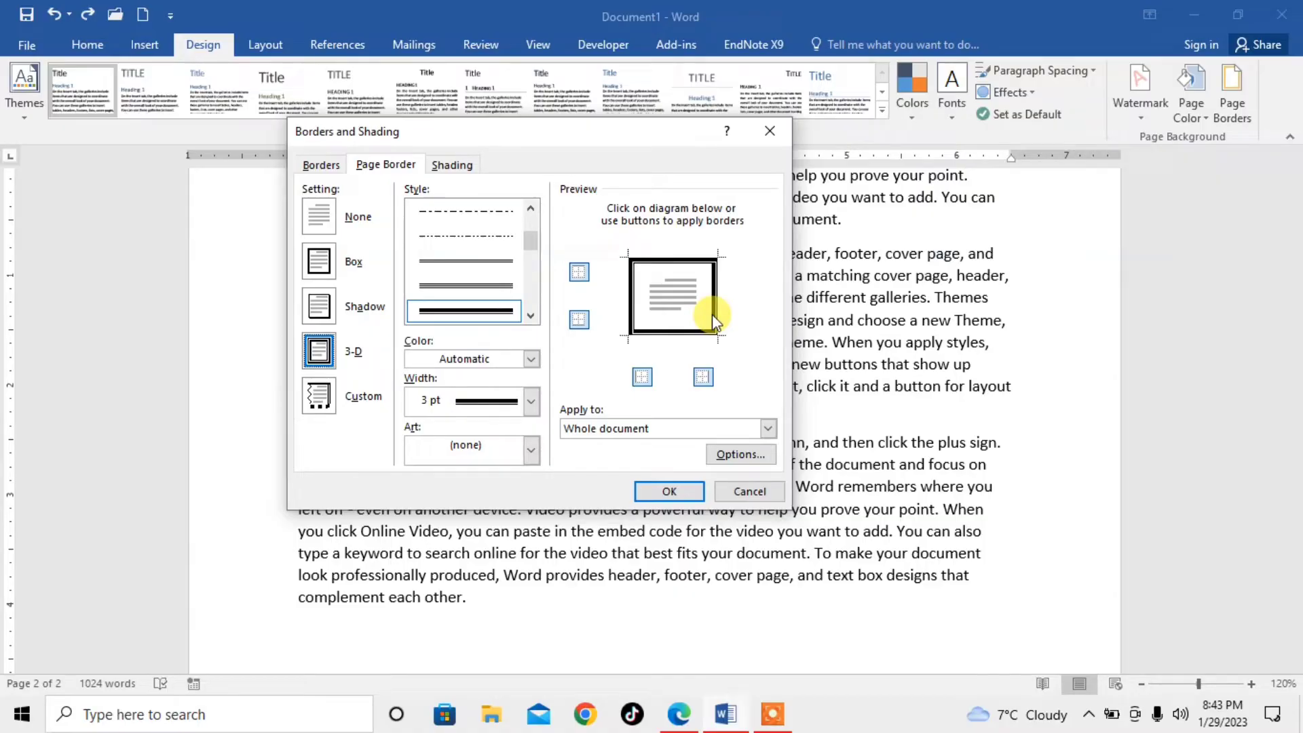
{"action": "left_click", "coordinate": [320, 264]}
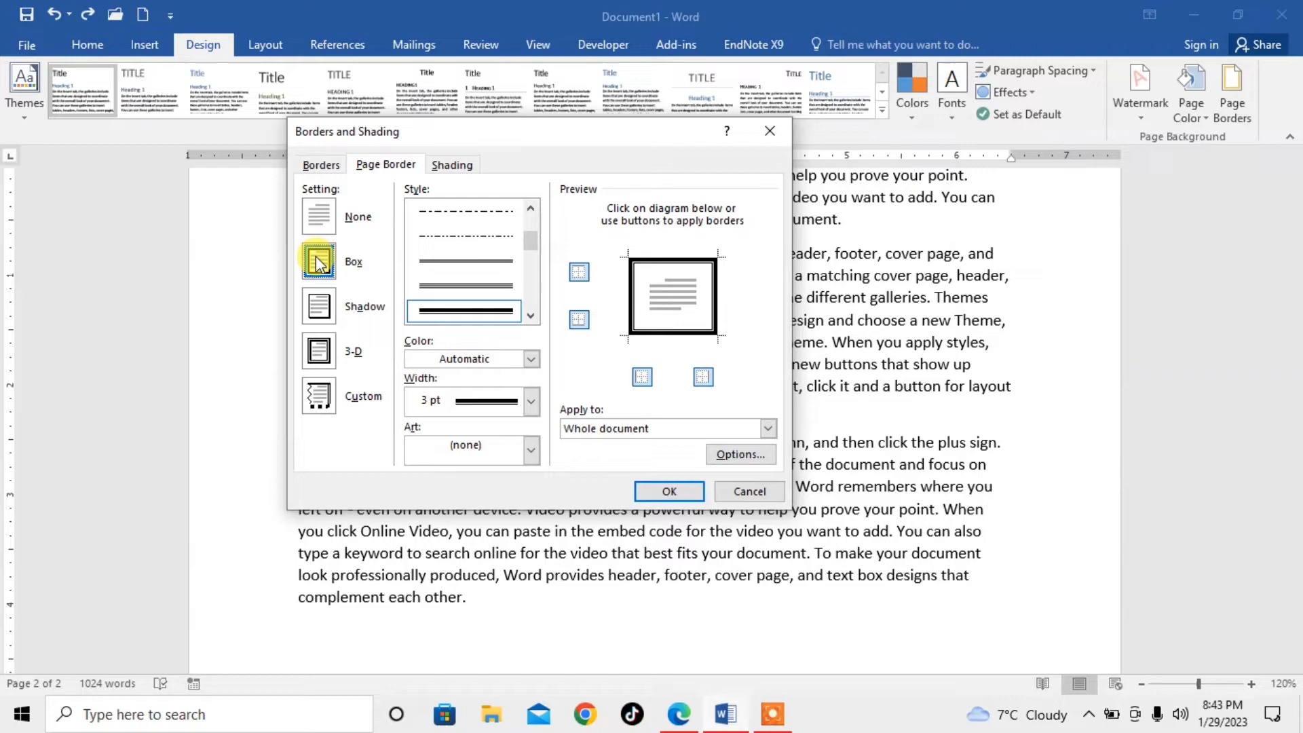
{"action": "left_click", "coordinate": [319, 353]}
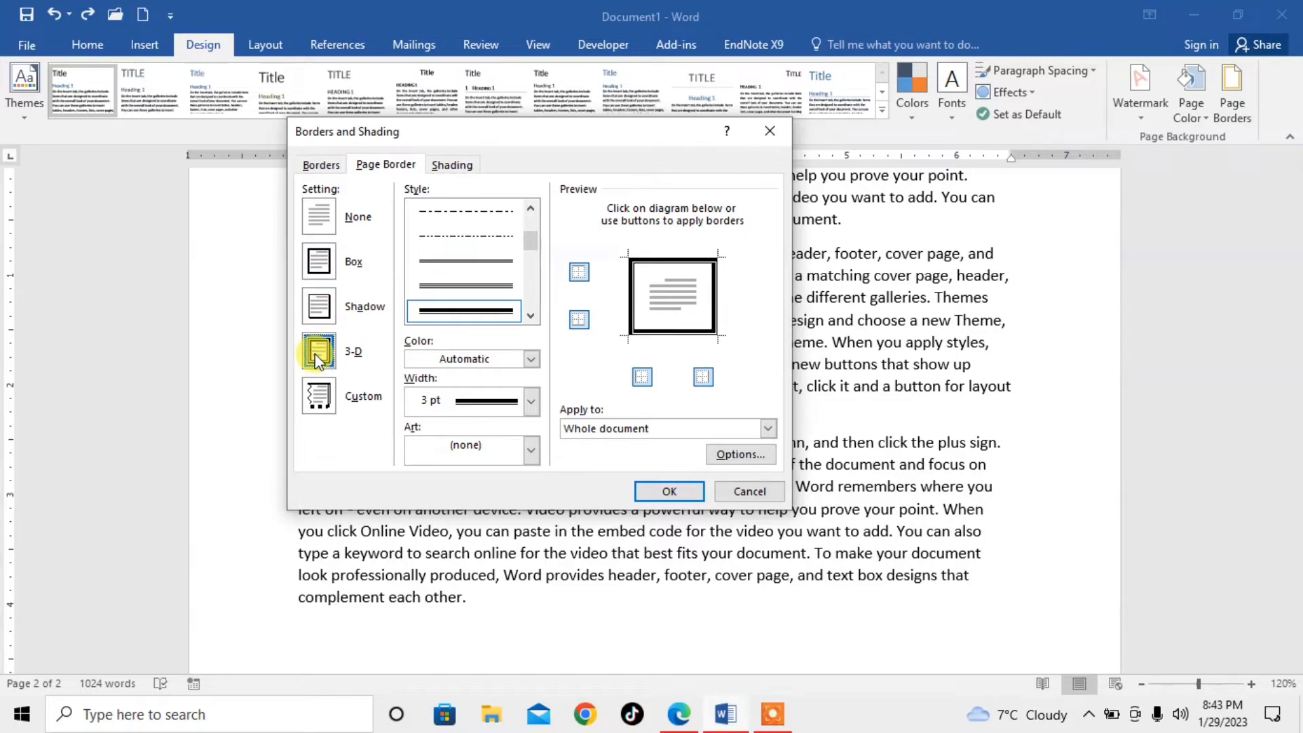
Step: Make the border colour red and keep the width at 3 pt
{"action": "left_click", "coordinate": [531, 359]}
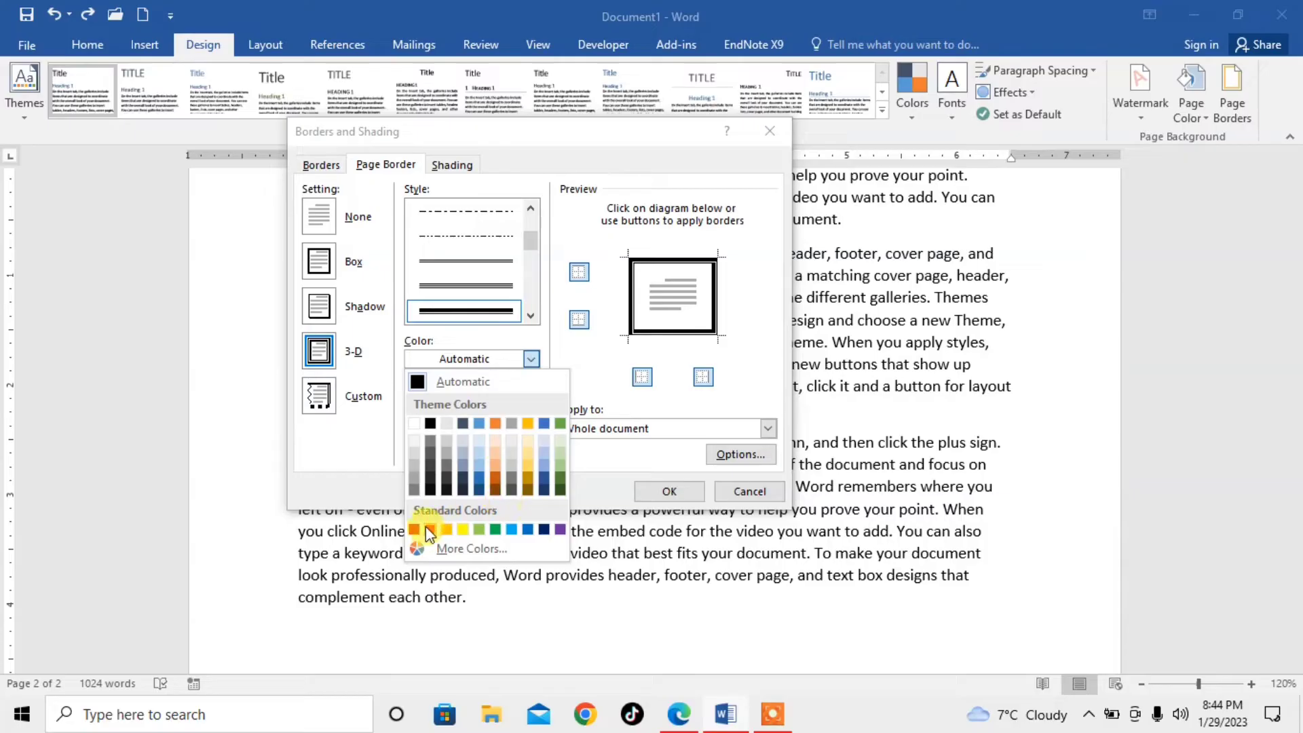
{"action": "left_click", "coordinate": [432, 528]}
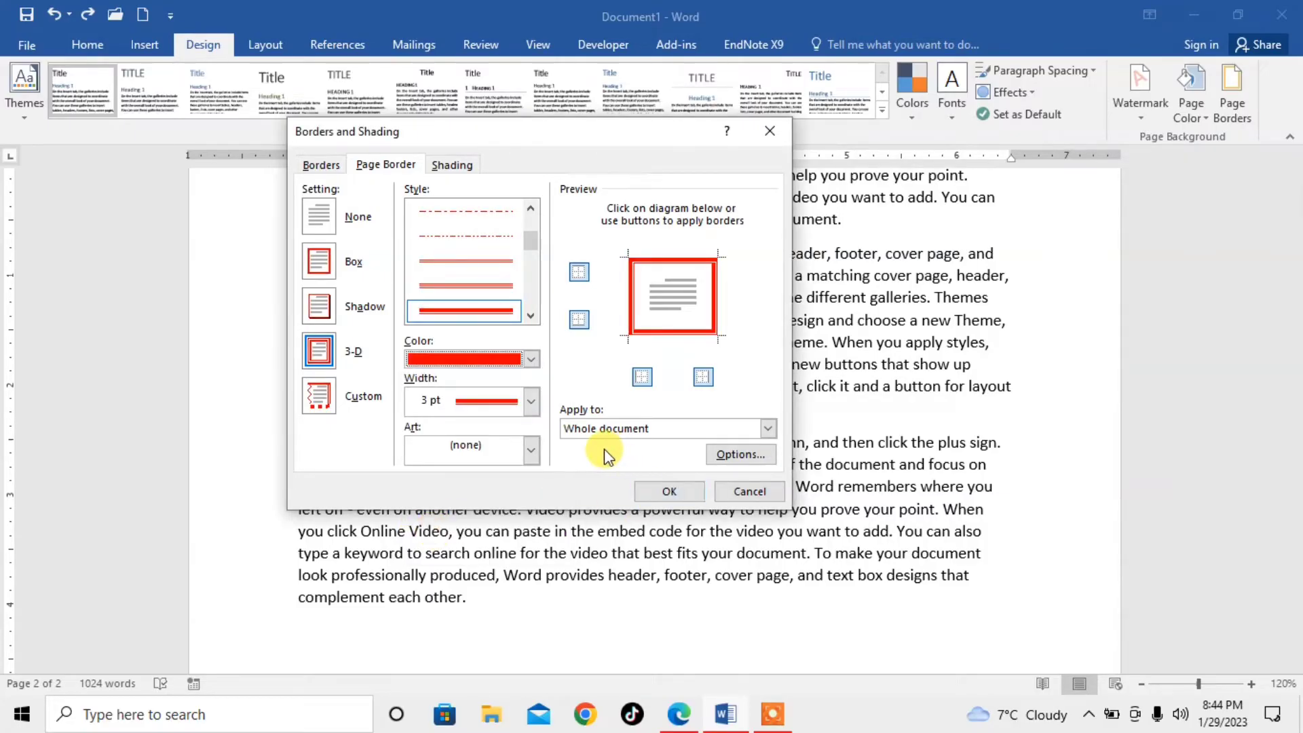
{"action": "left_click", "coordinate": [538, 405]}
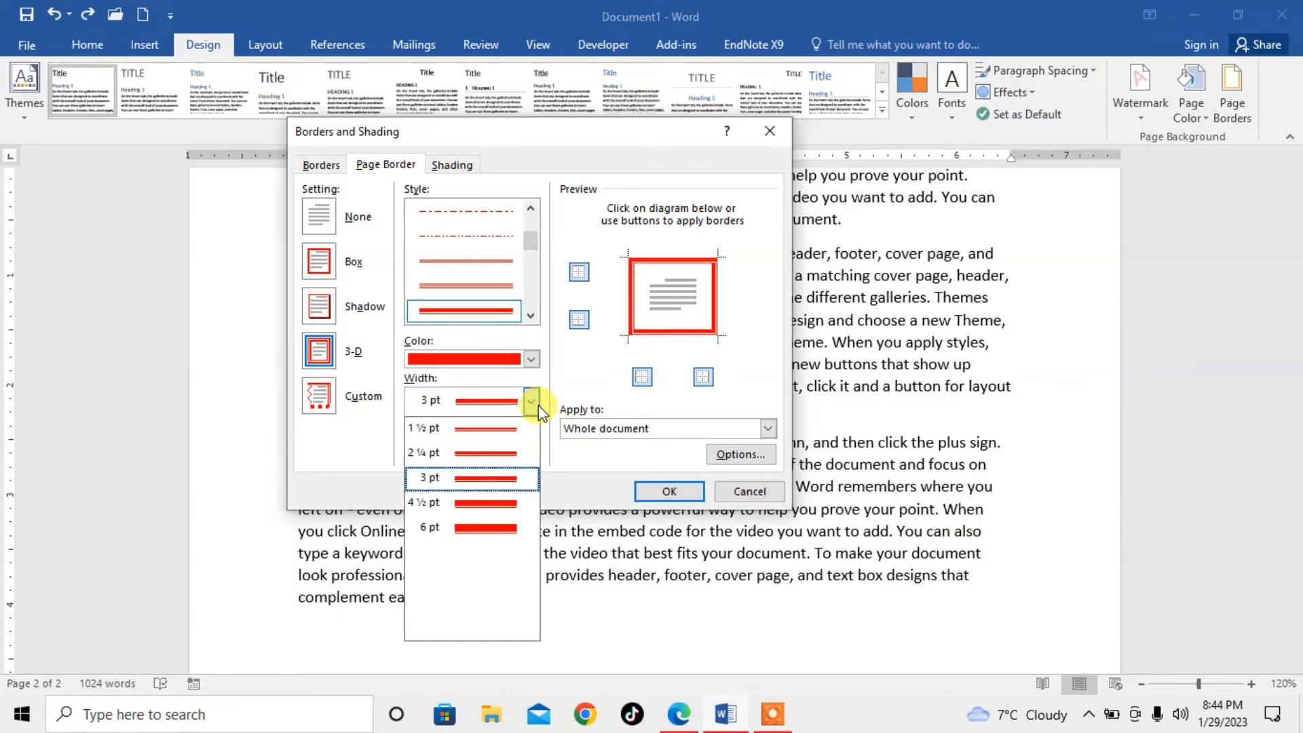
{"action": "left_click", "coordinate": [538, 405]}
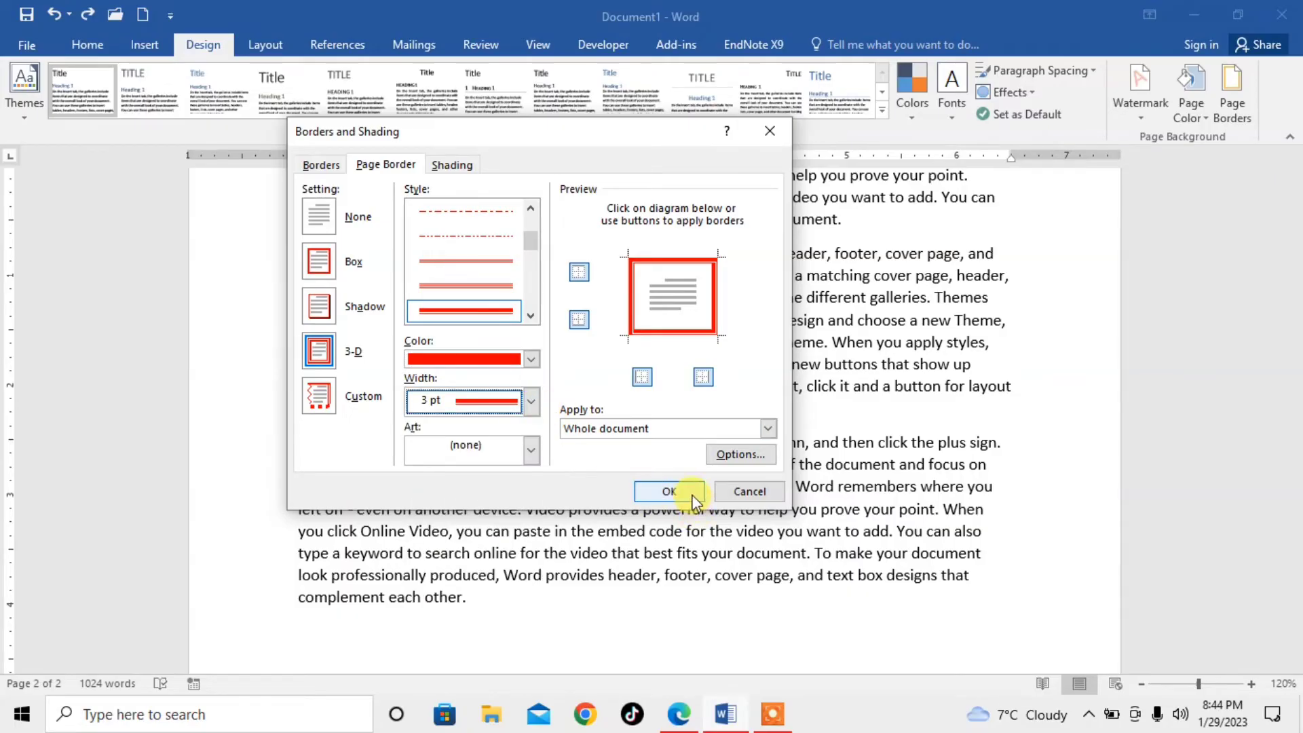
Step: Apply the red 3-D border with OK, then reopen Page Borders
{"action": "left_click", "coordinate": [669, 490]}
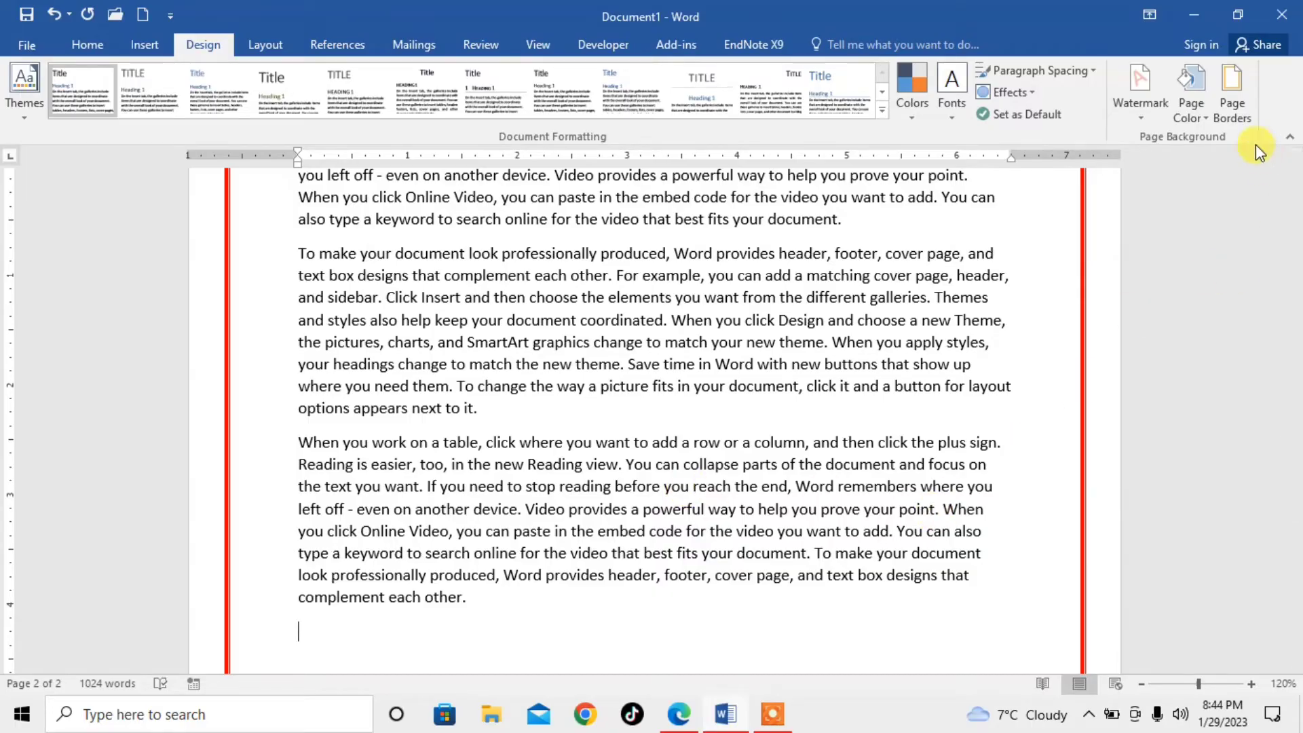
{"action": "left_click", "coordinate": [1238, 108]}
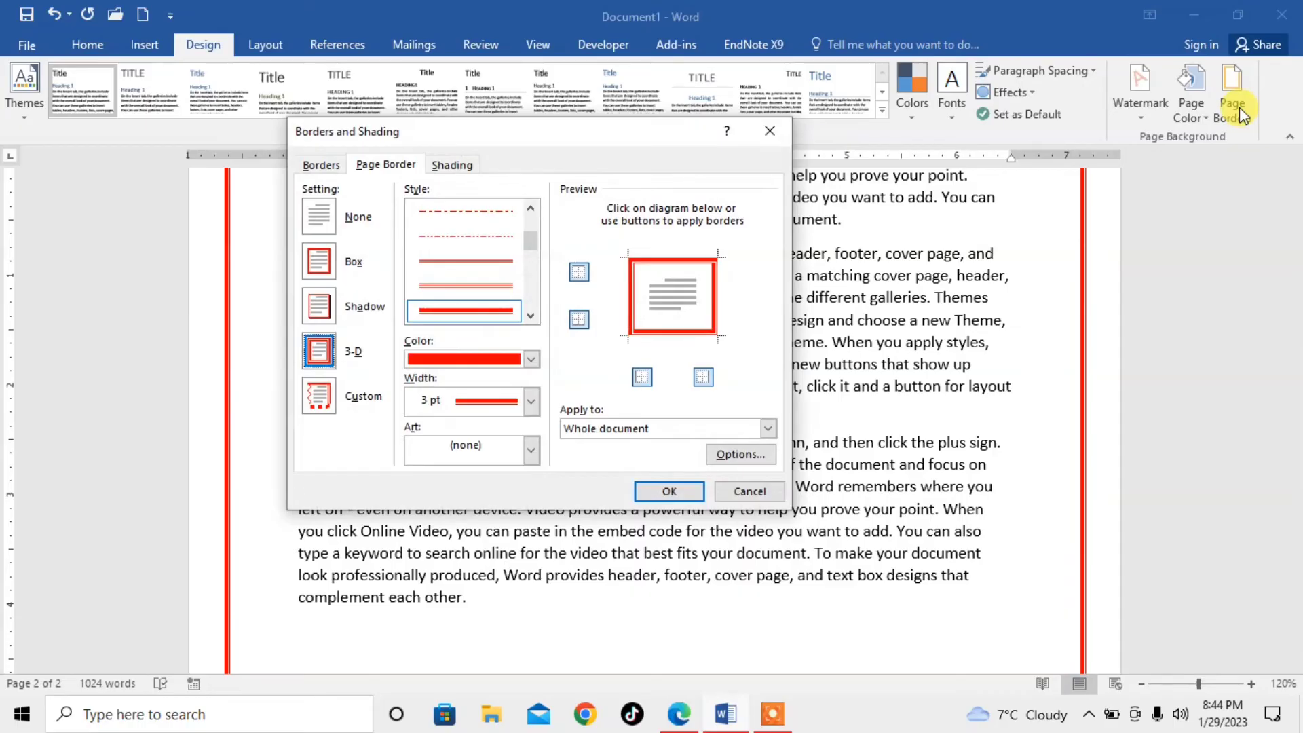